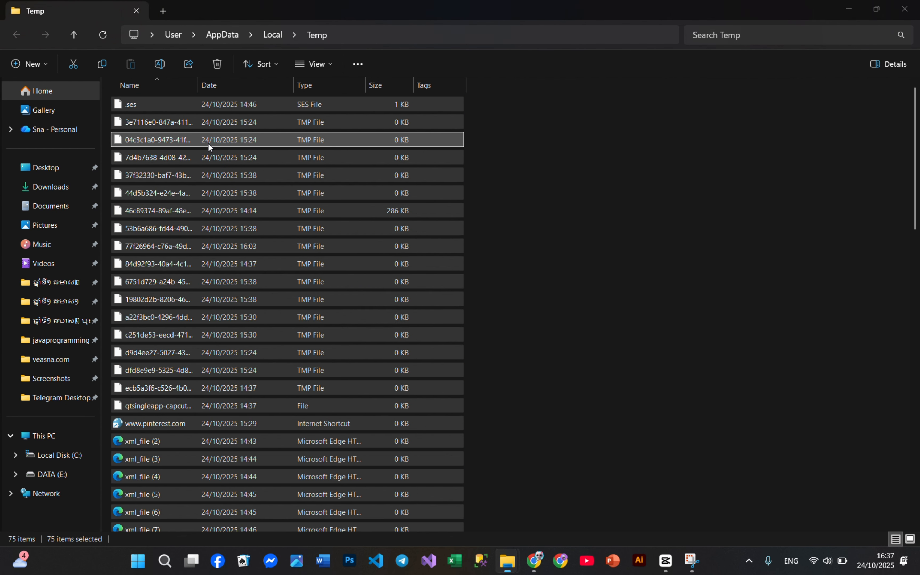
# Step: Permanently delete all selected items in the Temp folder, skipping every file that is in use, and close the folder window
pyautogui.hotkey('shift', 'Delete')
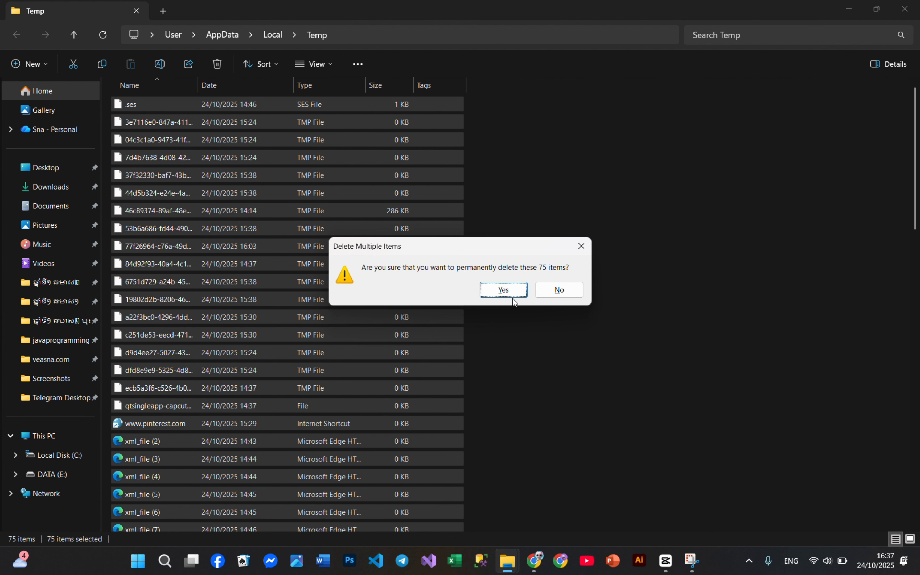
pyautogui.click(517, 292)
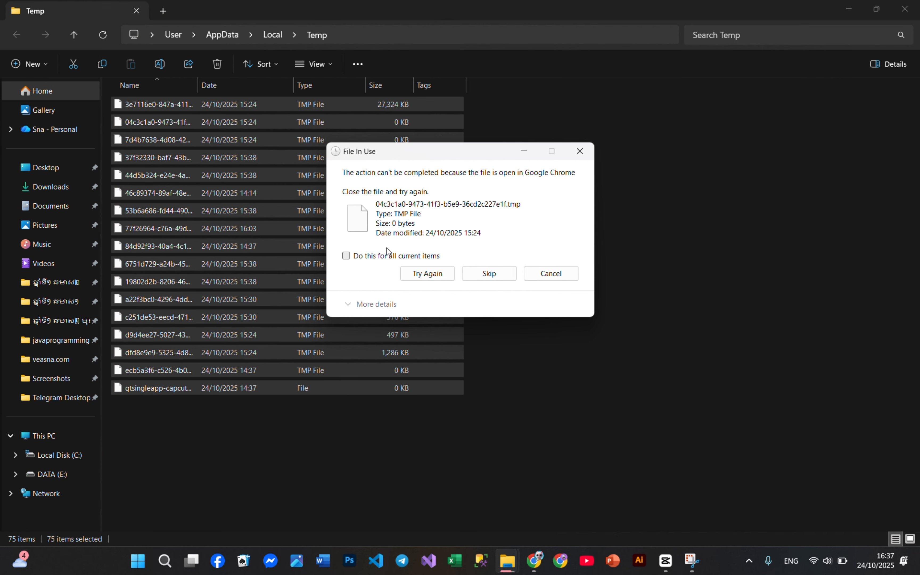
pyautogui.click(371, 258)
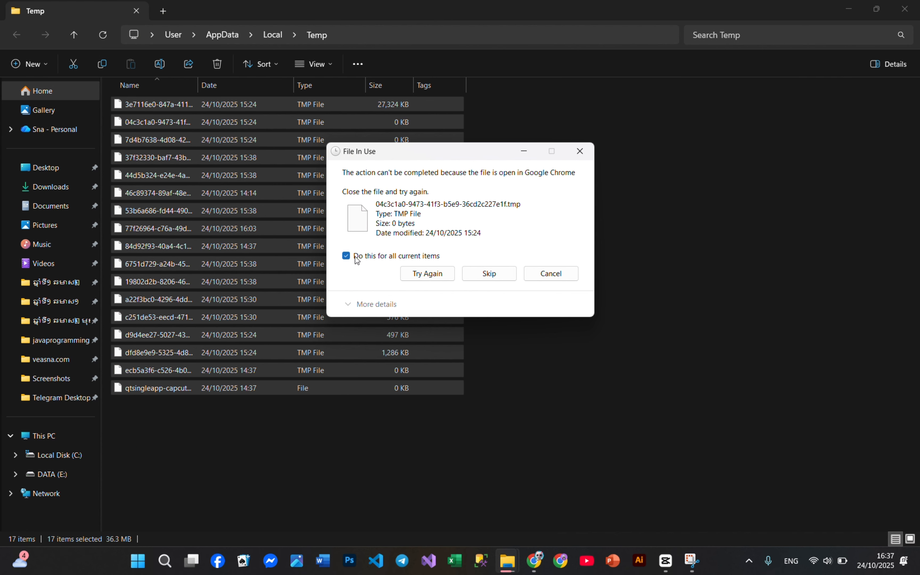
pyautogui.click(489, 273)
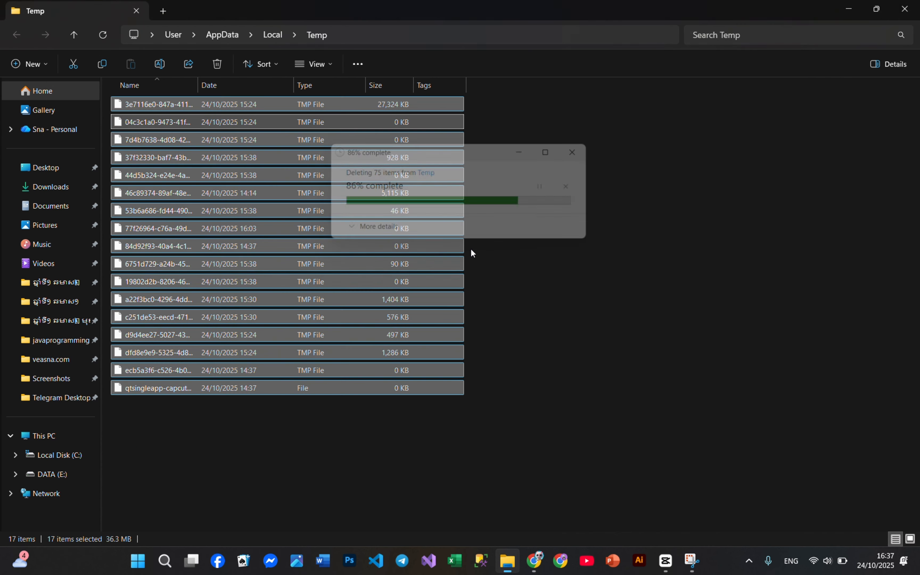
pyautogui.click(904, 9)
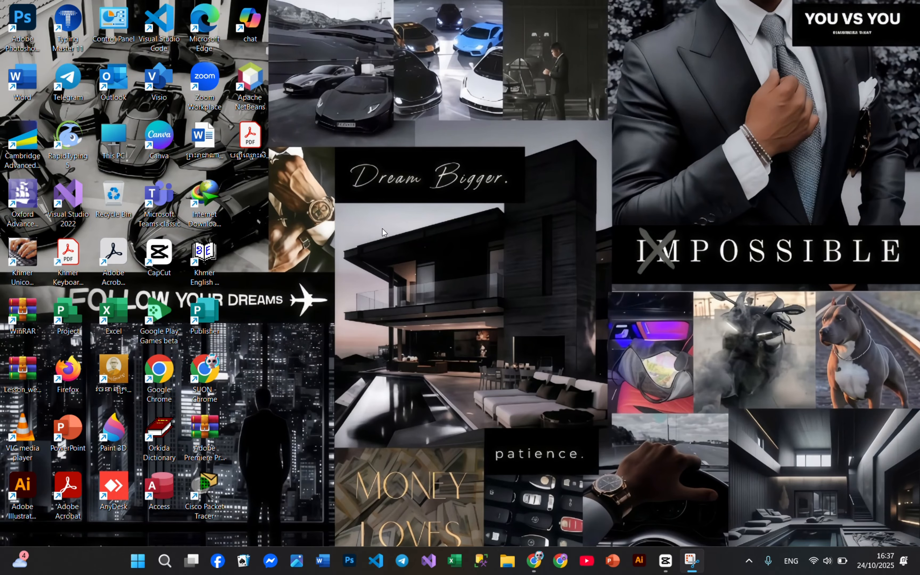
# Step: Refresh the desktop several times
pyautogui.rightClick(378, 224)
pyautogui.click(404, 272)
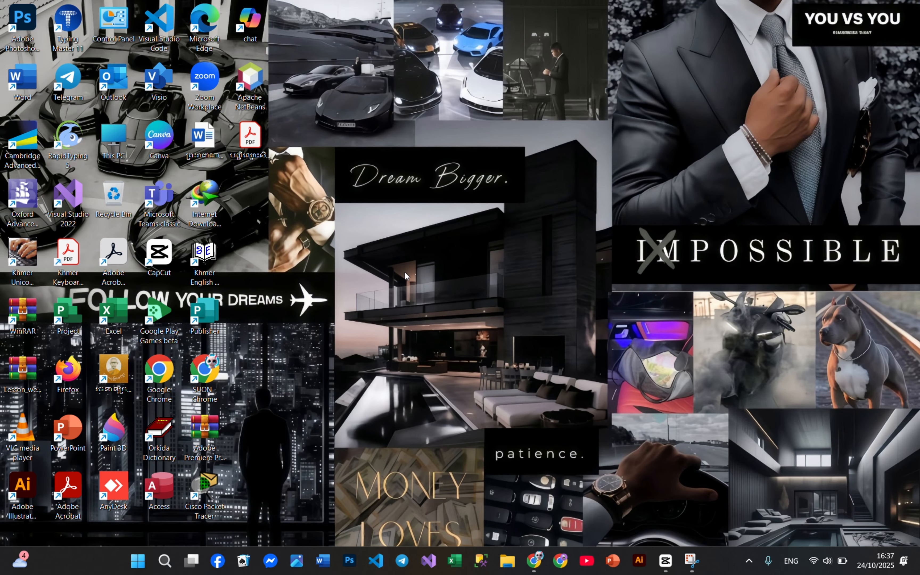
pyautogui.rightClick(404, 236)
pyautogui.click(422, 283)
pyautogui.rightClick(396, 259)
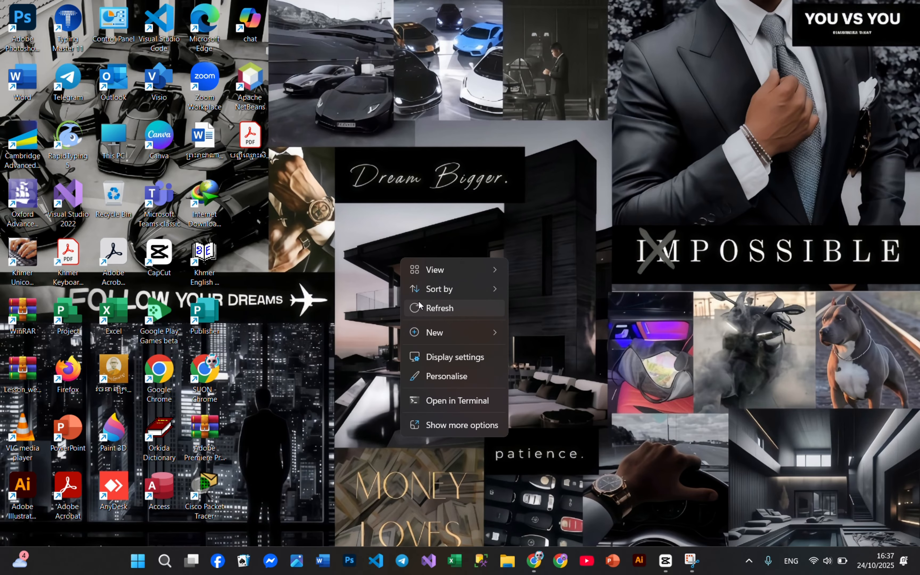
pyautogui.click(419, 308)
pyautogui.rightClick(415, 266)
pyautogui.click(437, 316)
pyautogui.rightClick(431, 296)
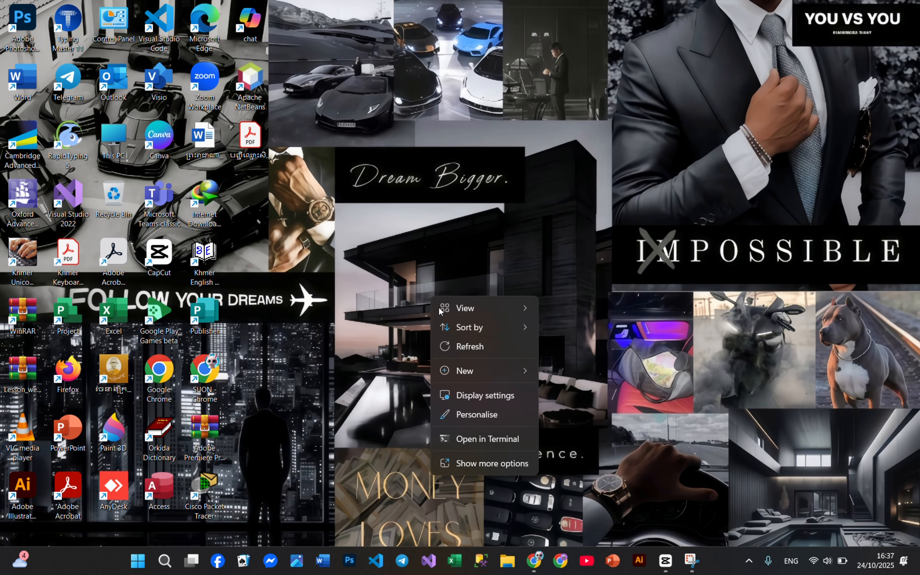
pyautogui.click(457, 346)
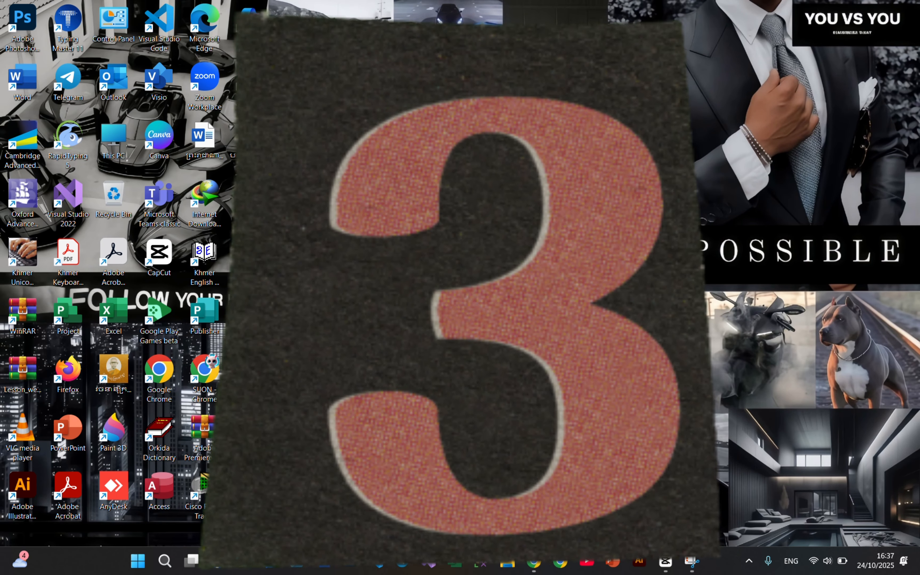
# Step: Open the Windows Prefetch folder by running the command prefetch from the Run dialog
pyautogui.press('super+r')
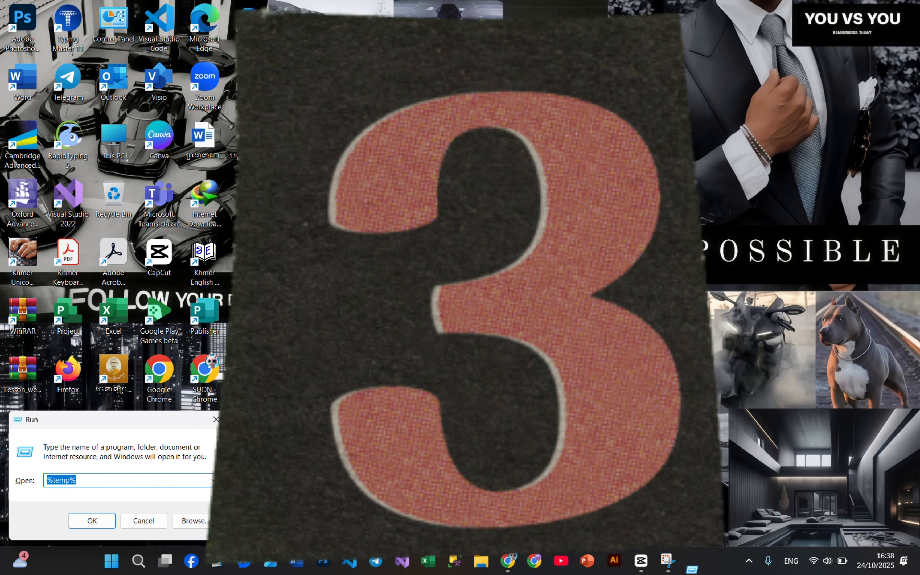
pyautogui.press('Down')
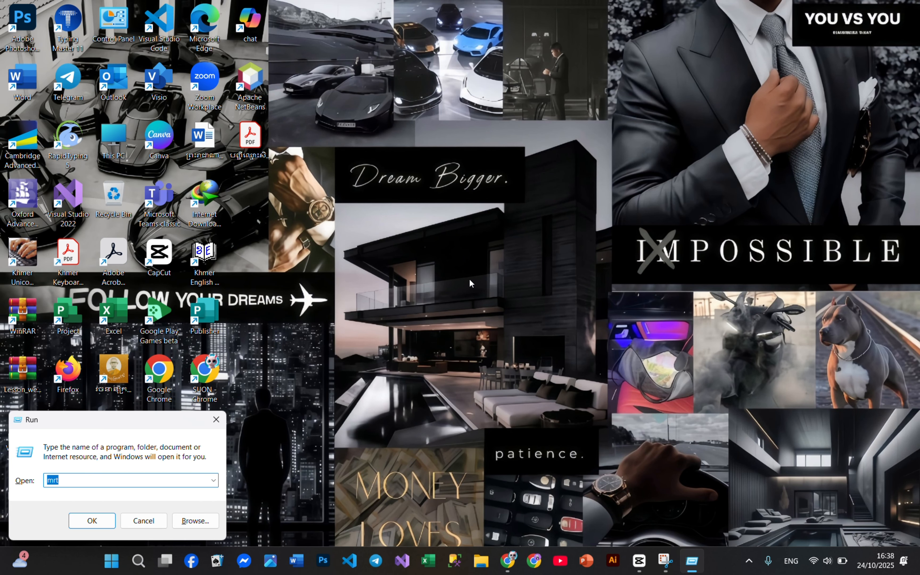
pyautogui.press('Down')
pyautogui.click(95, 479)
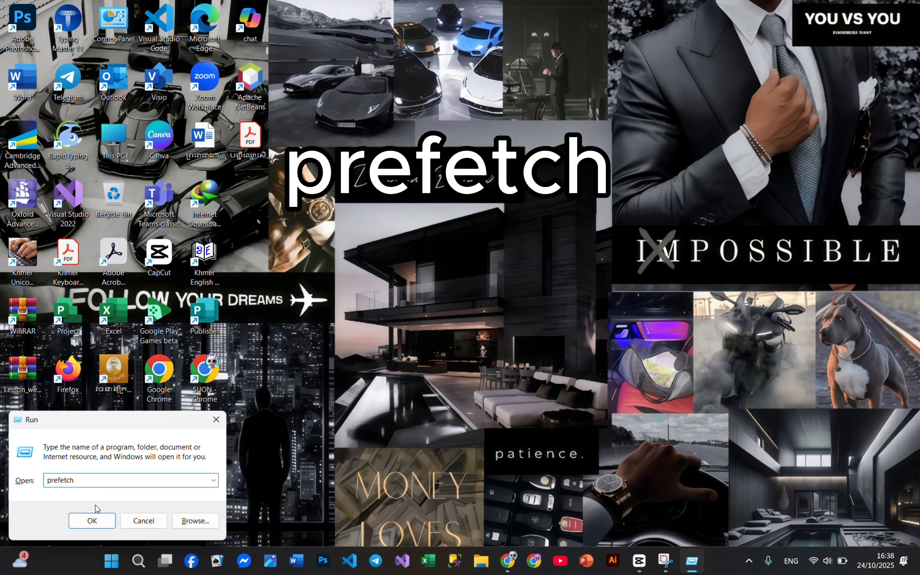
pyautogui.click(83, 526)
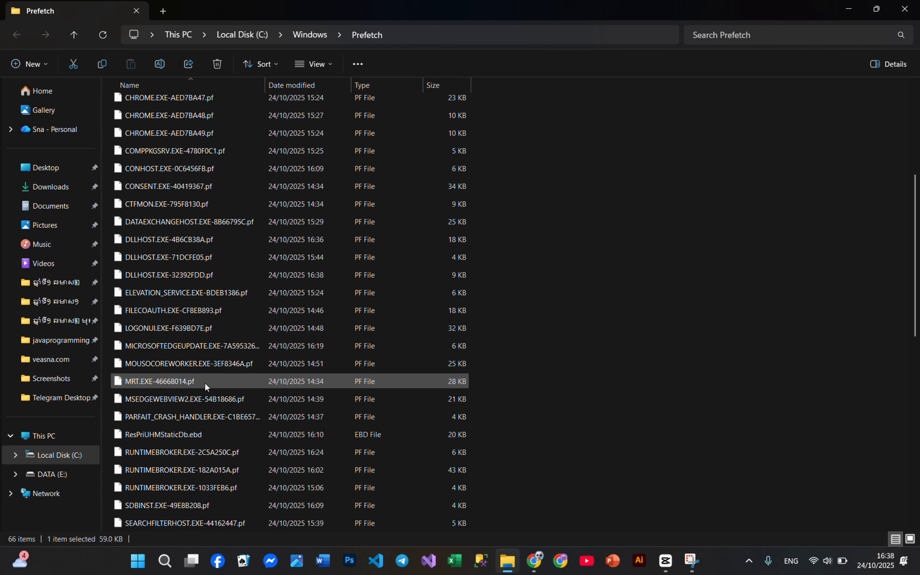
# Step: Permanently delete all files in the Prefetch folder and close the folder window
pyautogui.scroll(-9, 205, 384)
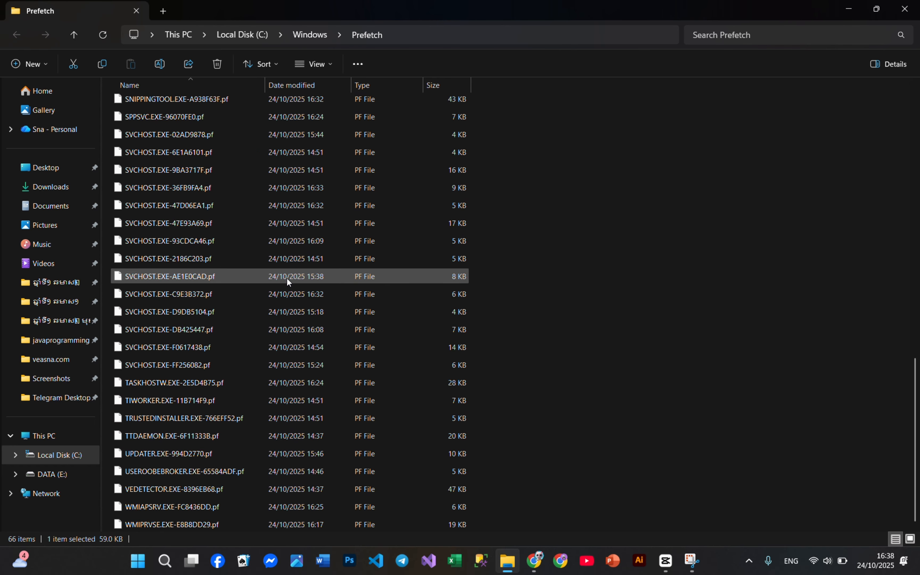
pyautogui.scroll(4, 185, 176)
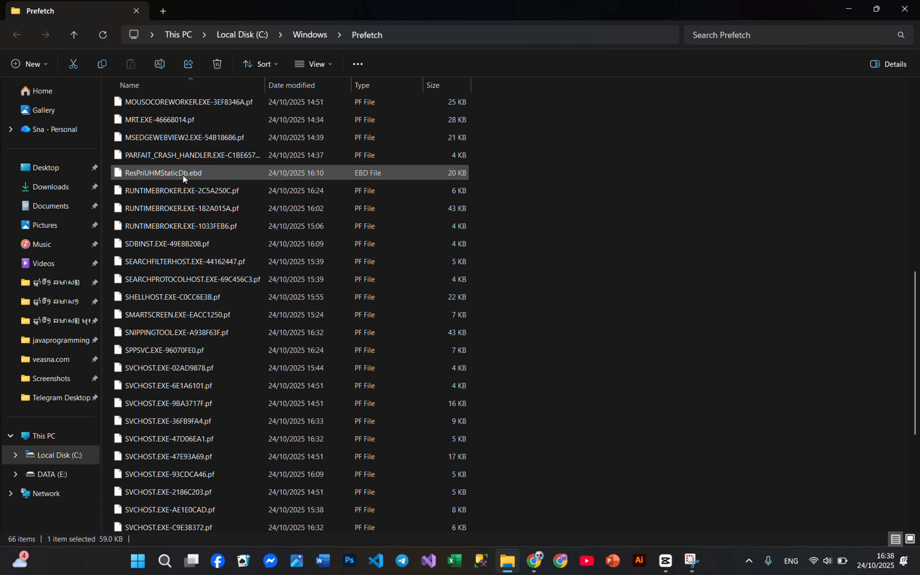
pyautogui.scroll(9, 182, 174)
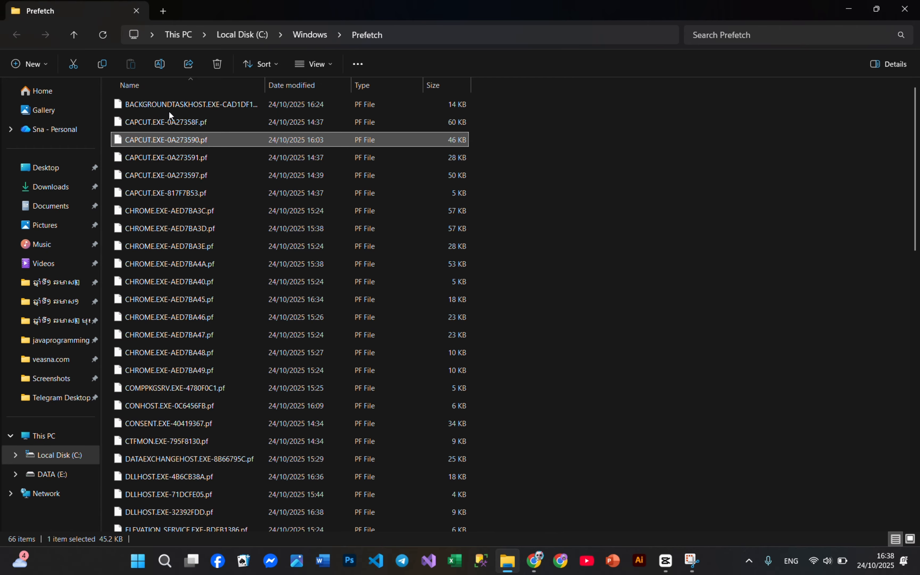
pyautogui.click(169, 106)
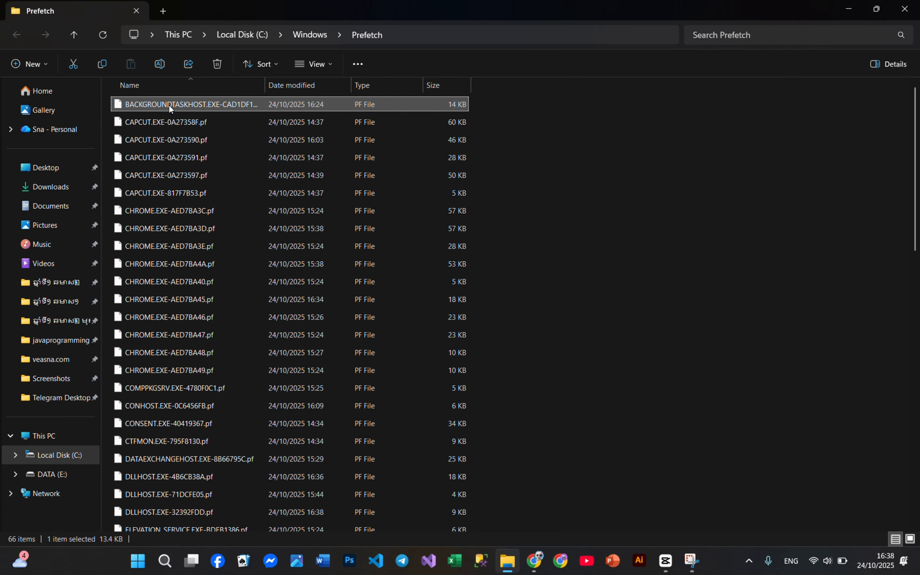
pyautogui.hotkey('ctrl', 'a')
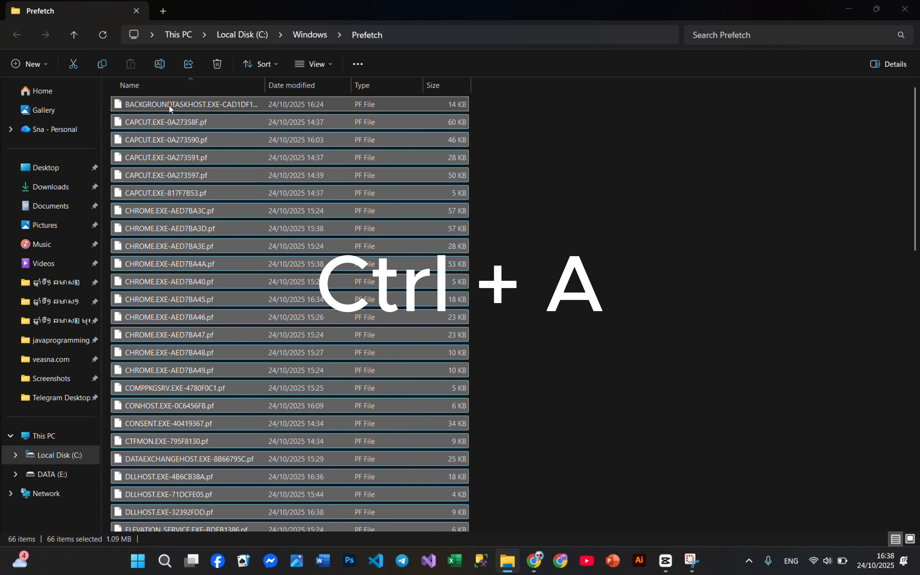
pyautogui.hotkey('shift', 'Delete')
pyautogui.press('Return')
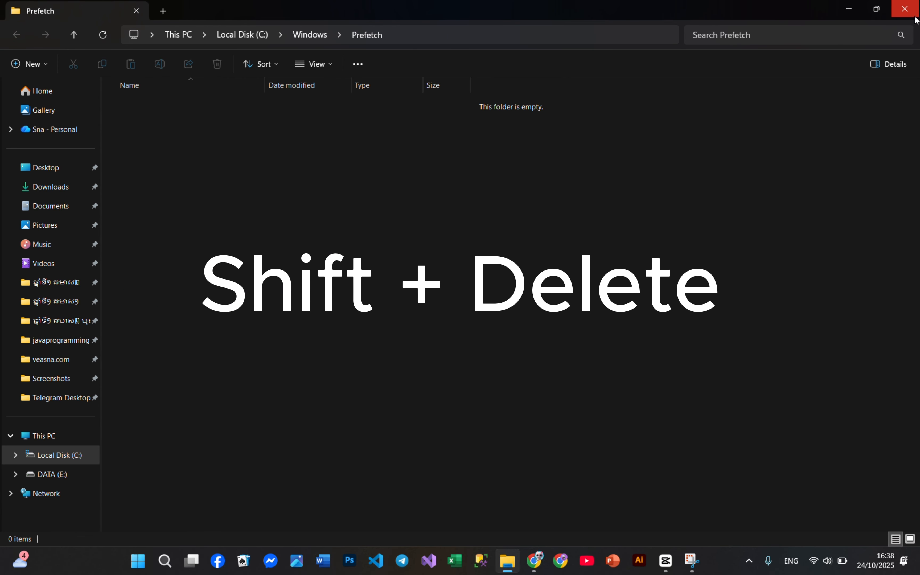
pyautogui.click(904, 9)
# Step: Refresh the desktop repeatedly after clearing the Prefetch folder
pyautogui.rightClick(487, 141)
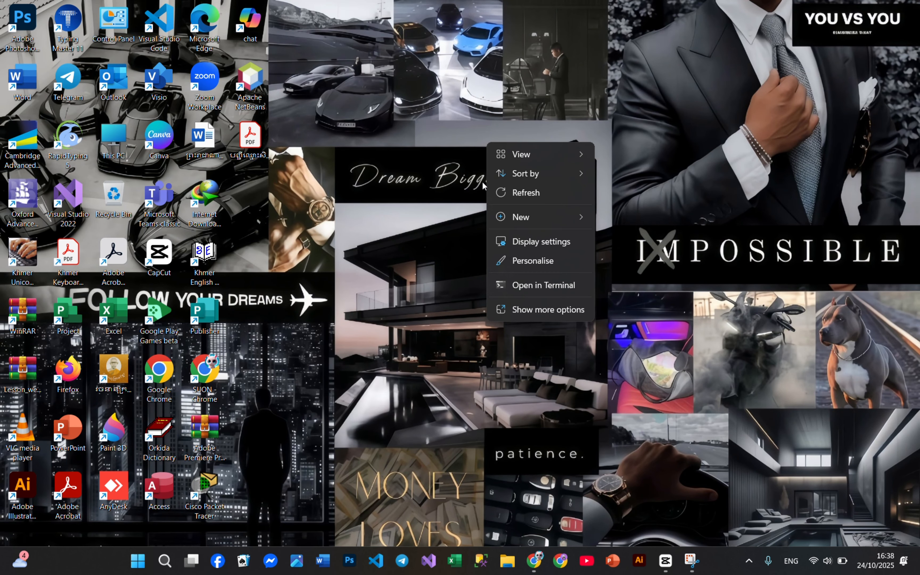
pyautogui.click(513, 195)
pyautogui.rightClick(408, 148)
pyautogui.click(420, 202)
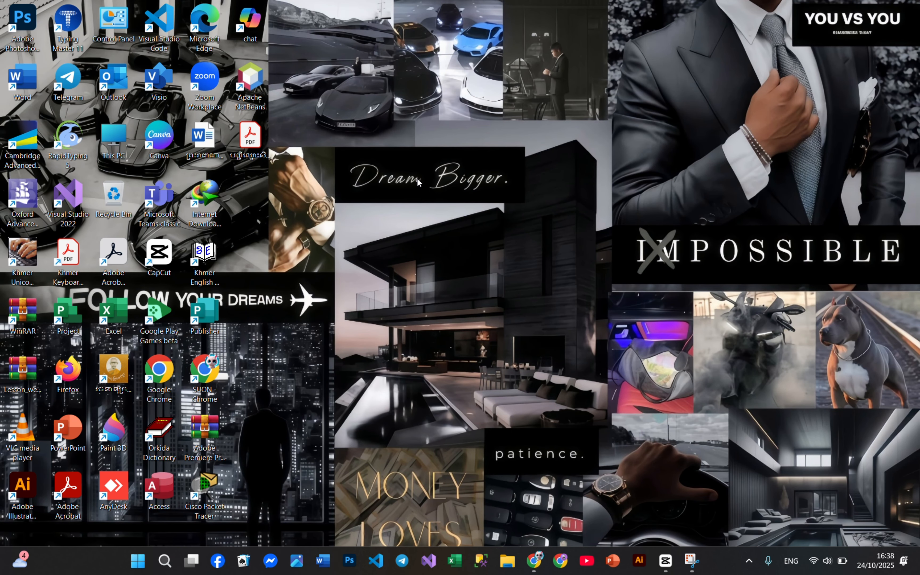
pyautogui.rightClick(398, 194)
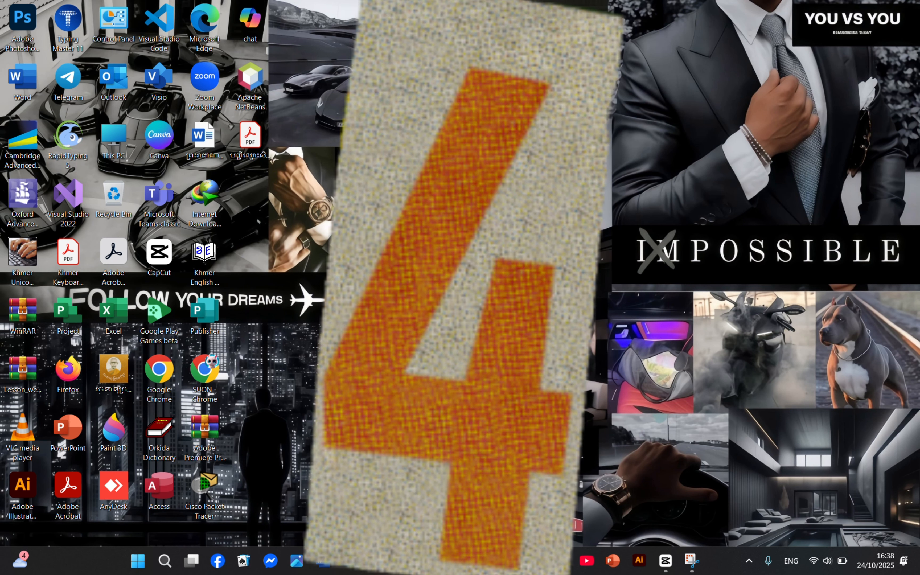
pyautogui.rightClick(422, 243)
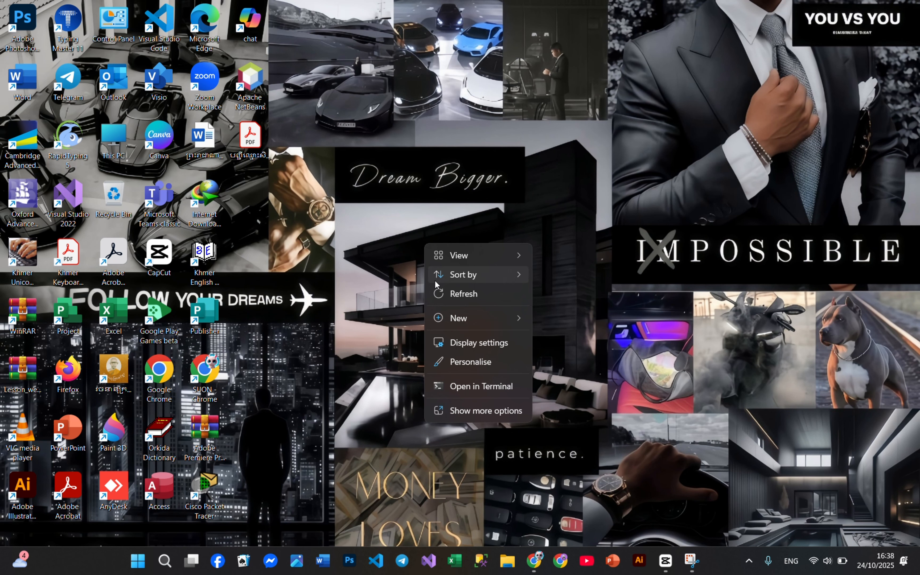
pyautogui.click(417, 249)
pyautogui.rightClick(412, 224)
pyautogui.click(441, 275)
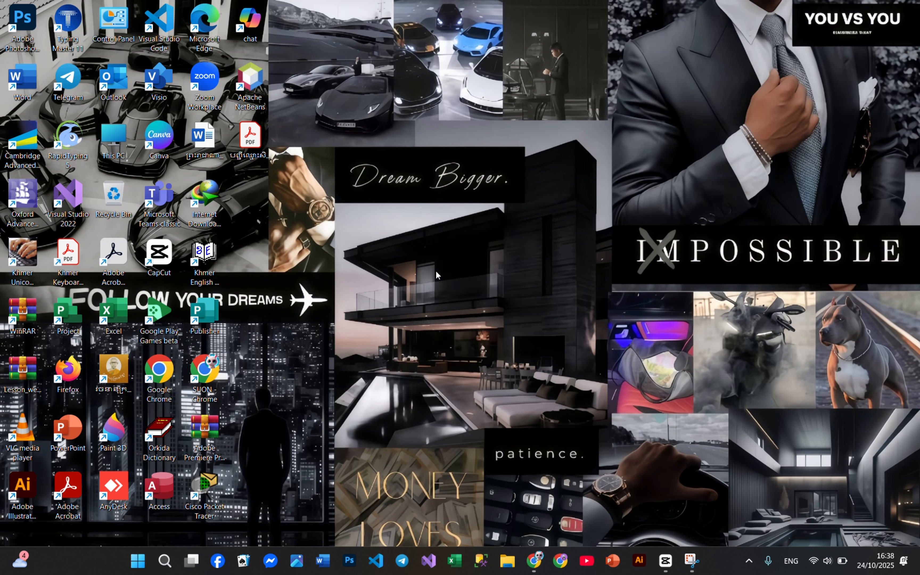
pyautogui.rightClick(404, 229)
pyautogui.click(399, 201)
pyautogui.rightClick(397, 193)
pyautogui.click(419, 247)
pyautogui.rightClick(388, 189)
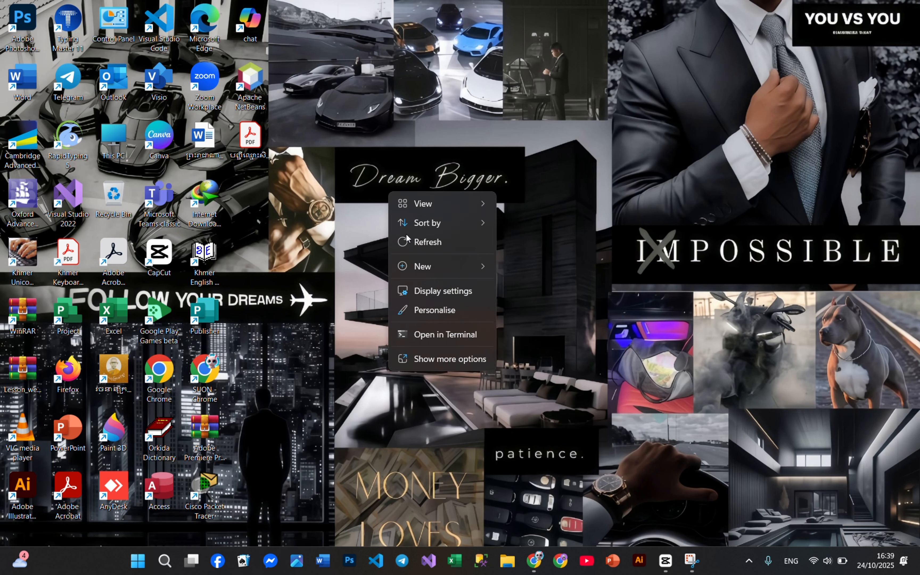
pyautogui.click(405, 236)
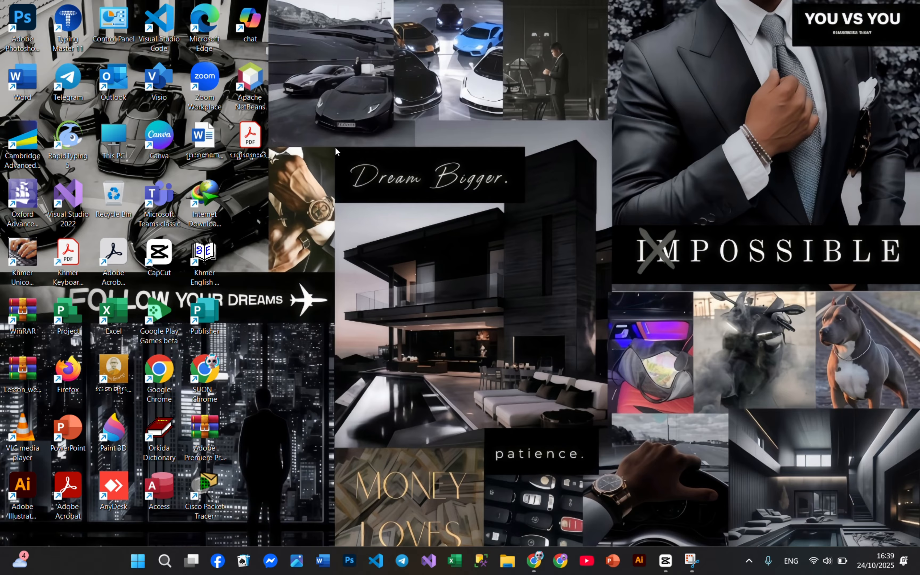
pyautogui.moveTo(335, 151); pyautogui.dragTo(529, 204)
# Step: Launch the Microsoft Windows Malicious Software Removal Tool by running the command mrt from the Run dialog
pyautogui.press('super+r')
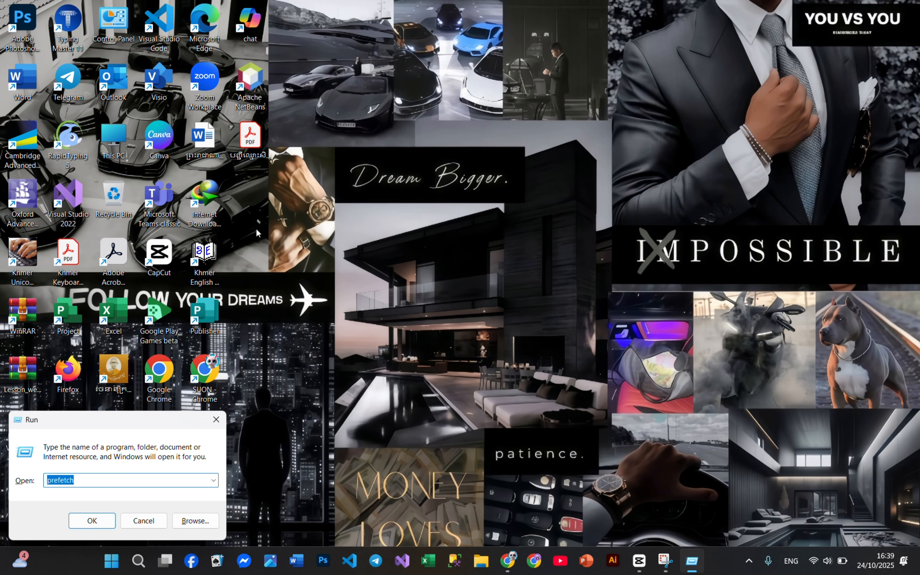
pyautogui.moveTo(120, 423); pyautogui.dragTo(383, 295)
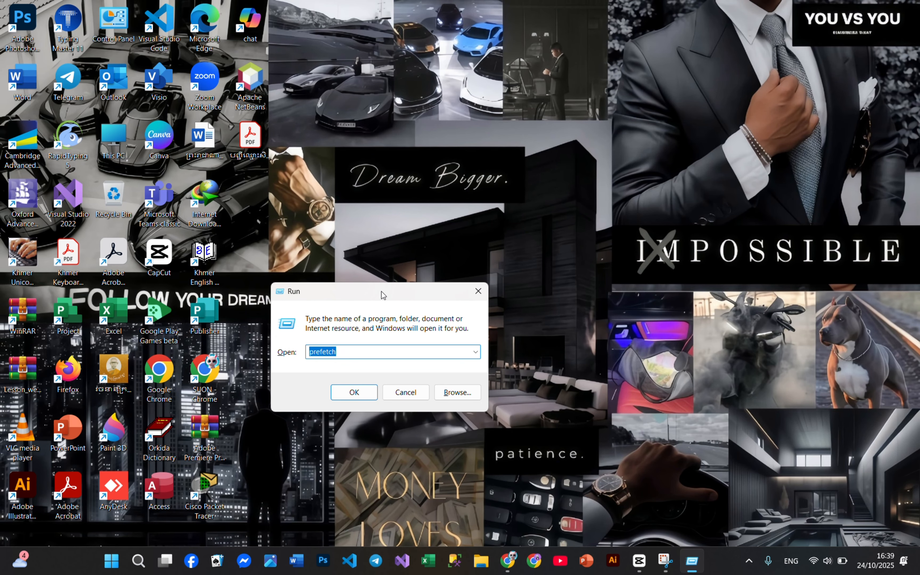
pyautogui.press('Down')
pyautogui.press('Down')
pyautogui.press('Down')
pyautogui.click(375, 349)
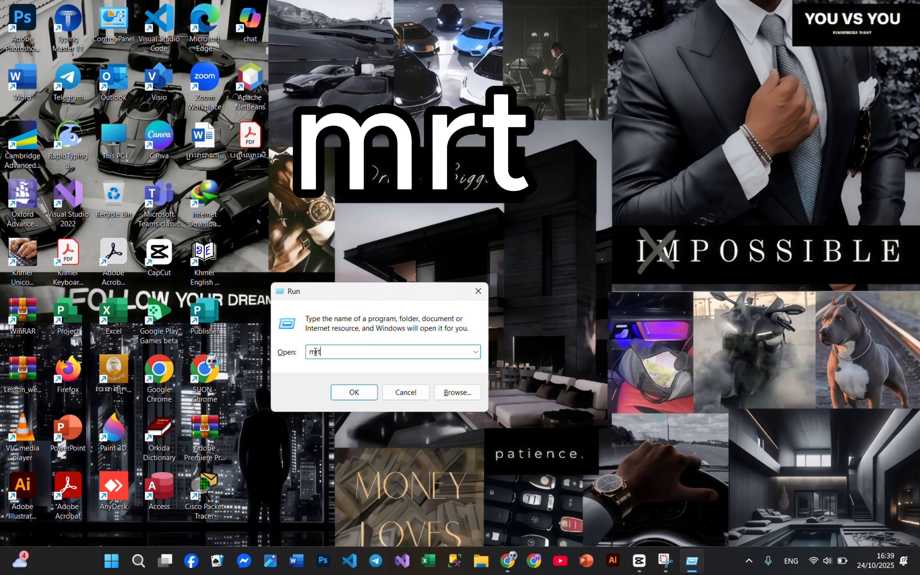
pyautogui.click(354, 393)
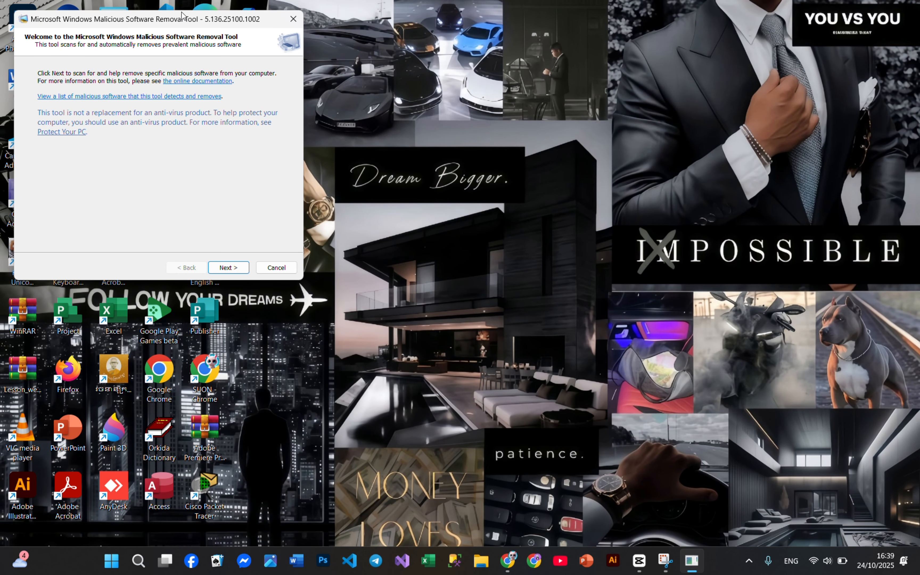
# Step: Review the scan types offered by the Malicious Software Removal Tool and close it without starting a scan
pyautogui.moveTo(182, 15); pyautogui.dragTo(273, 67)
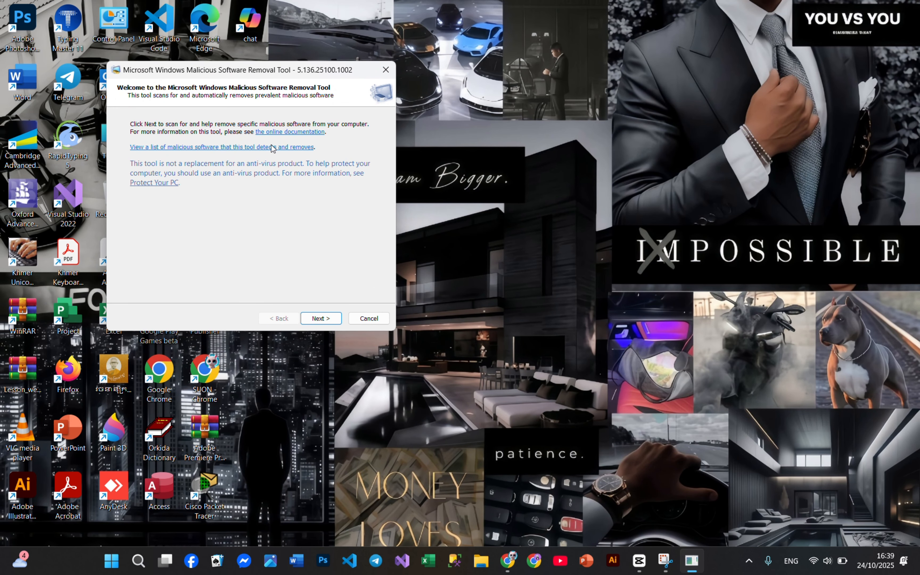
pyautogui.click(317, 319)
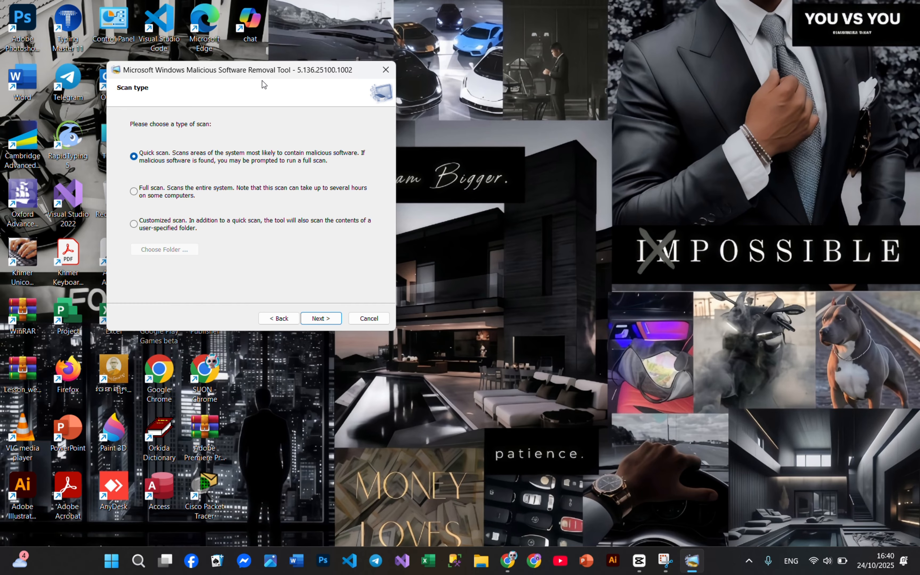
pyautogui.moveTo(267, 74); pyautogui.dragTo(166, 76)
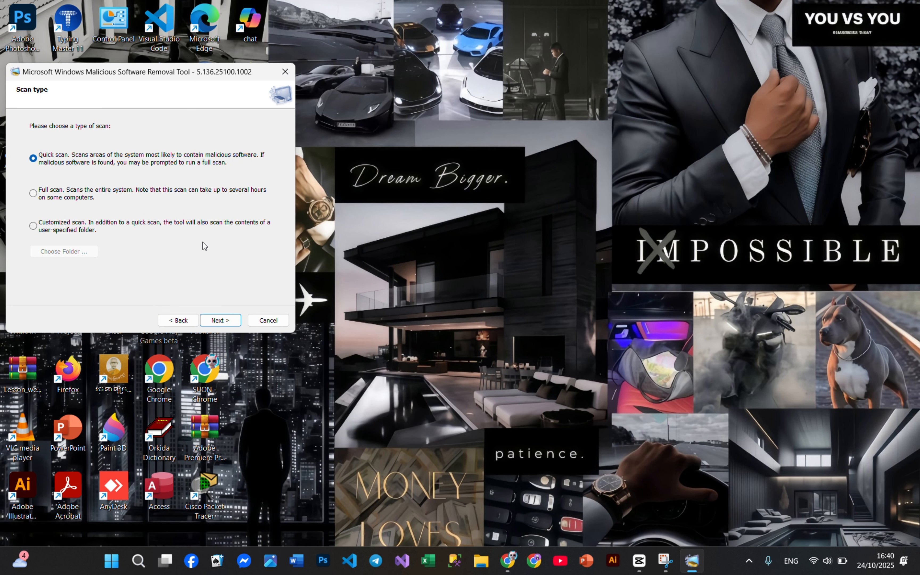
pyautogui.moveTo(128, 72)
pyautogui.mouseDown()
pyautogui.moveTo(163, 87)
pyautogui.moveTo(127, 74)
pyautogui.moveTo(140, 71)
pyautogui.mouseUp()
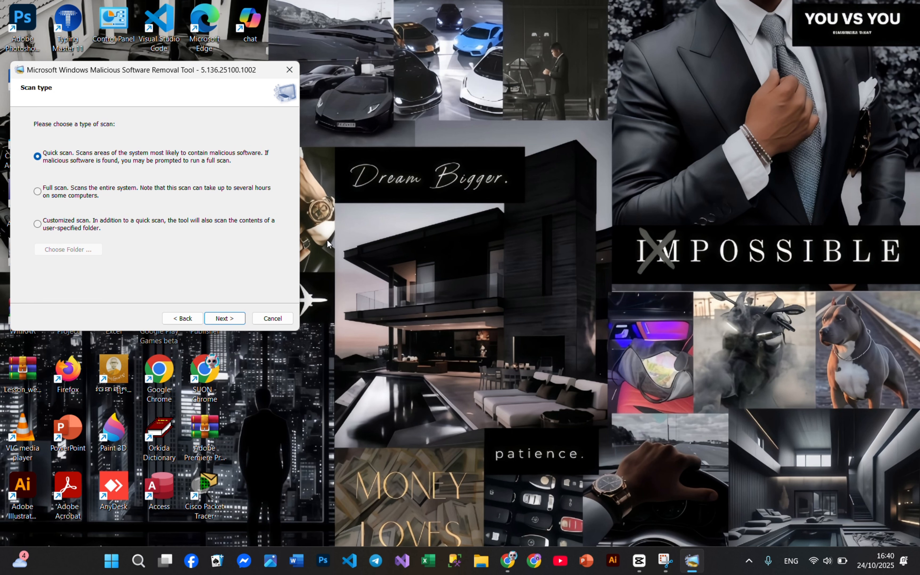
pyautogui.click(290, 69)
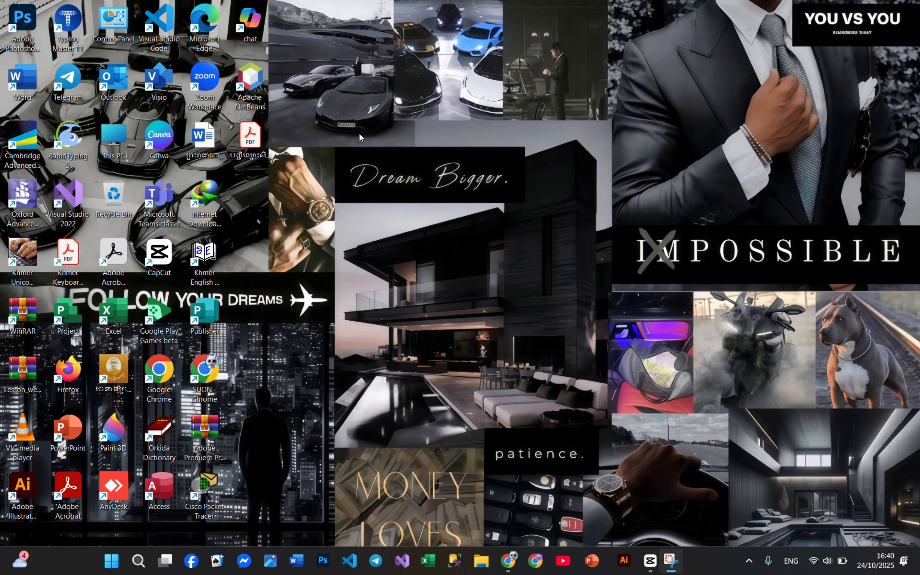
# Step: Refresh the desktop several times after closing the Malicious Software Removal Tool
pyautogui.rightClick(362, 149)
pyautogui.click(378, 202)
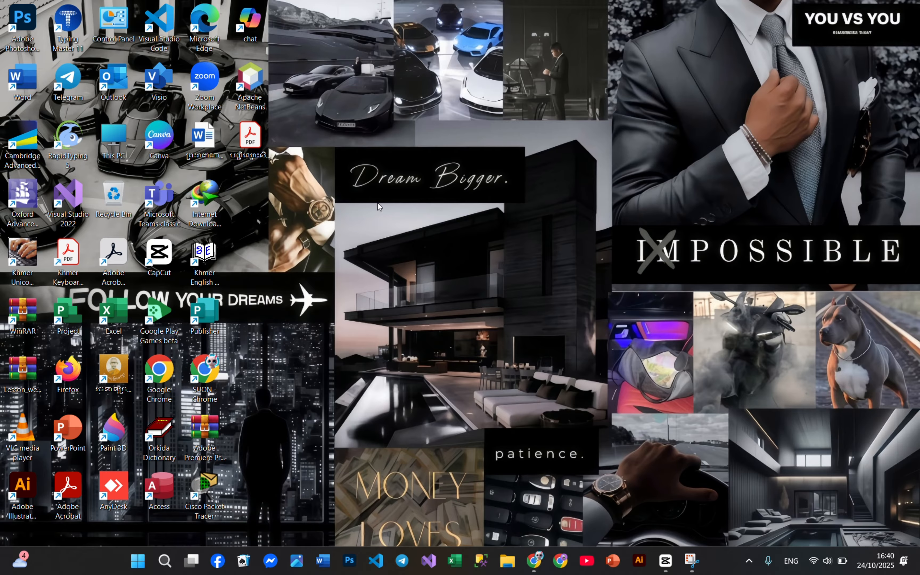
pyautogui.rightClick(355, 218)
pyautogui.click(388, 263)
pyautogui.rightClick(398, 287)
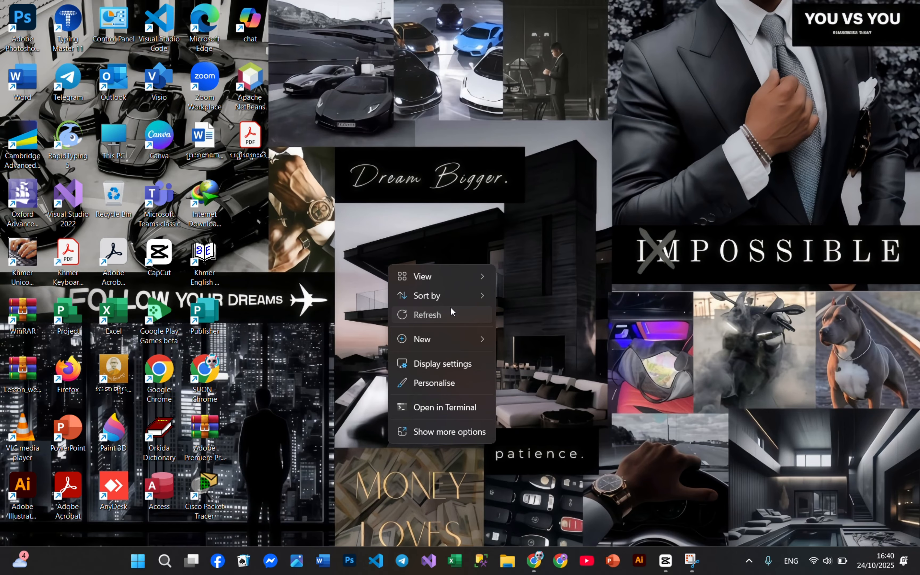
pyautogui.click(450, 308)
pyautogui.rightClick(399, 236)
pyautogui.click(419, 285)
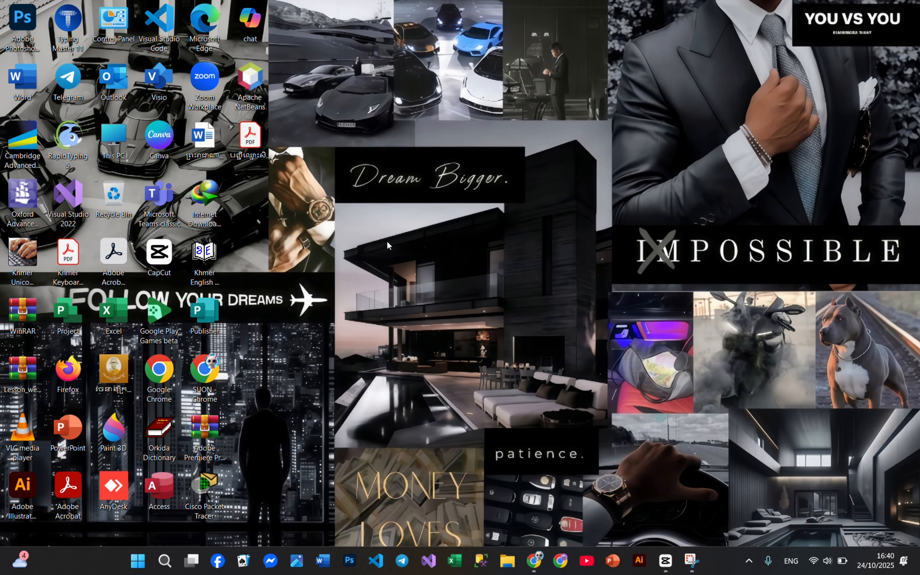
pyautogui.rightClick(386, 241)
pyautogui.click(417, 296)
pyautogui.rightClick(403, 273)
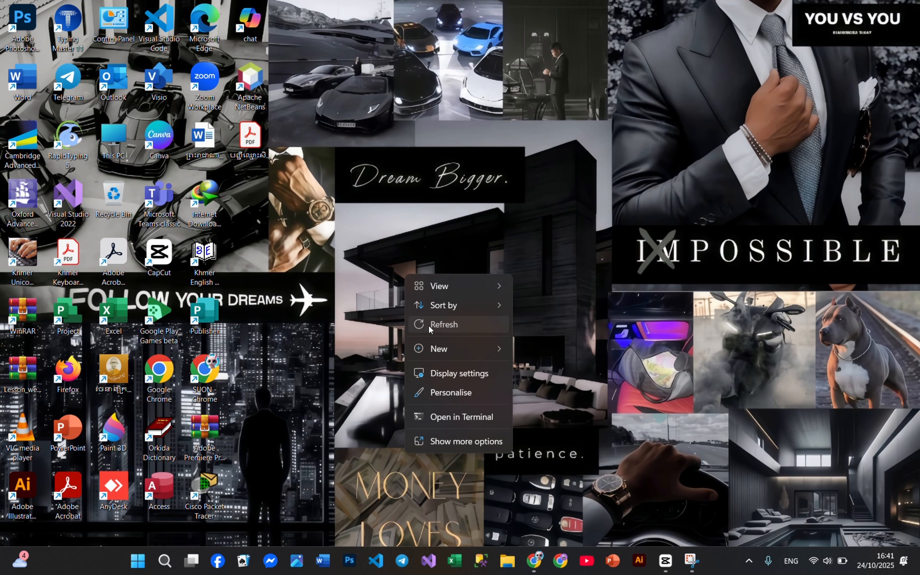
pyautogui.click(421, 327)
pyautogui.rightClick(381, 248)
pyautogui.click(399, 302)
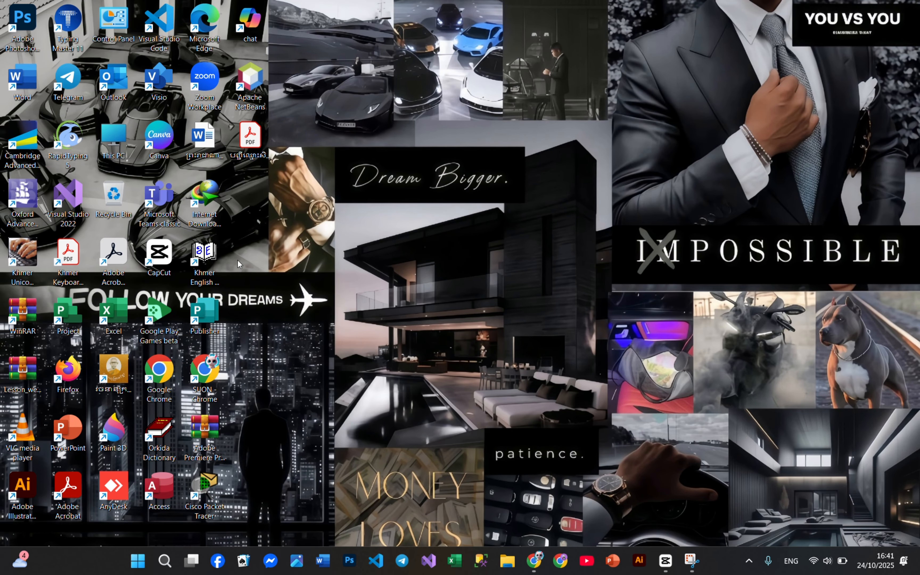
# Step: View the power options for shutting down or restarting the PC and dismiss them without choosing one
pyautogui.click(165, 560)
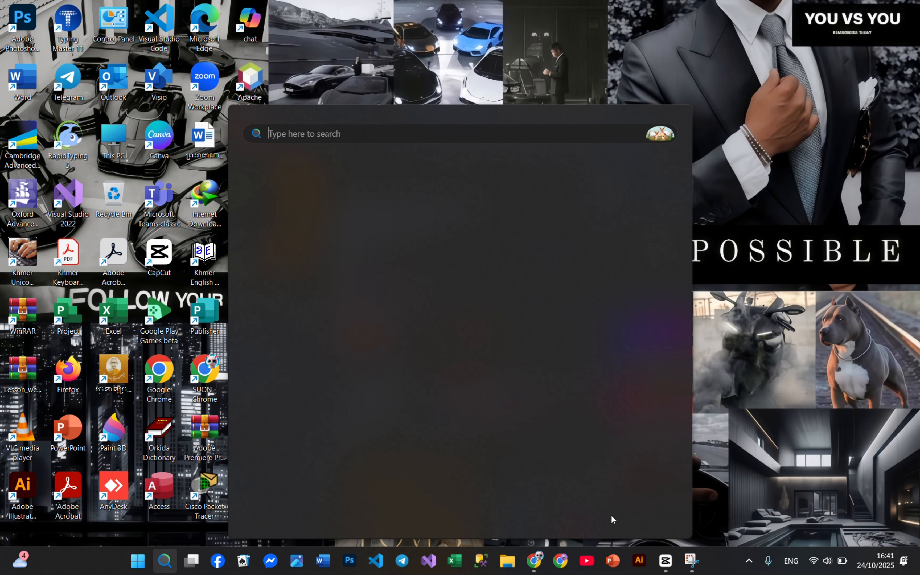
pyautogui.click(799, 382)
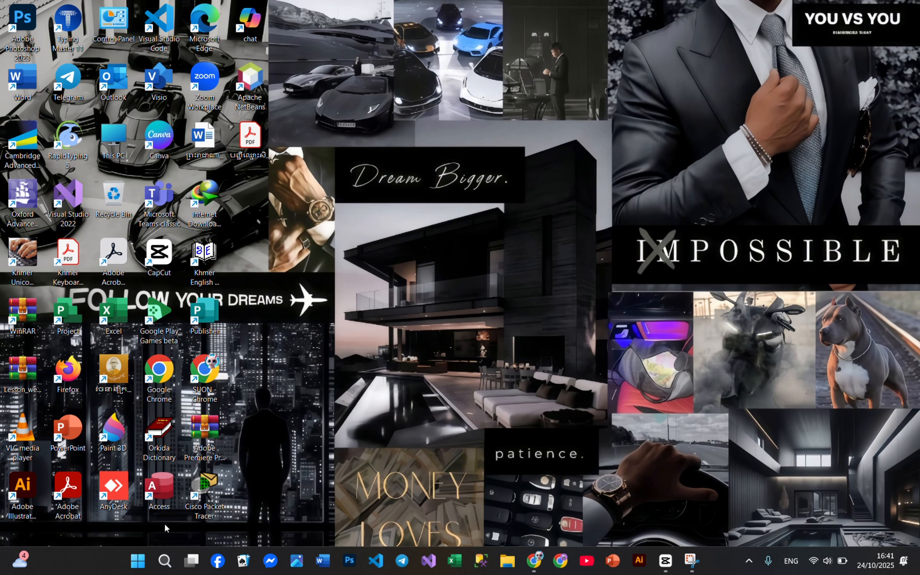
pyautogui.click(138, 561)
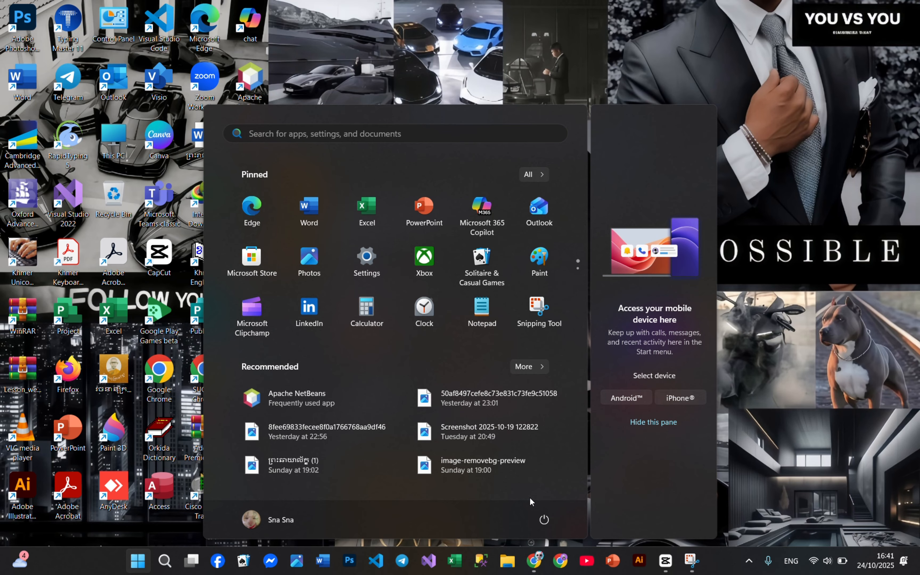
pyautogui.click(544, 519)
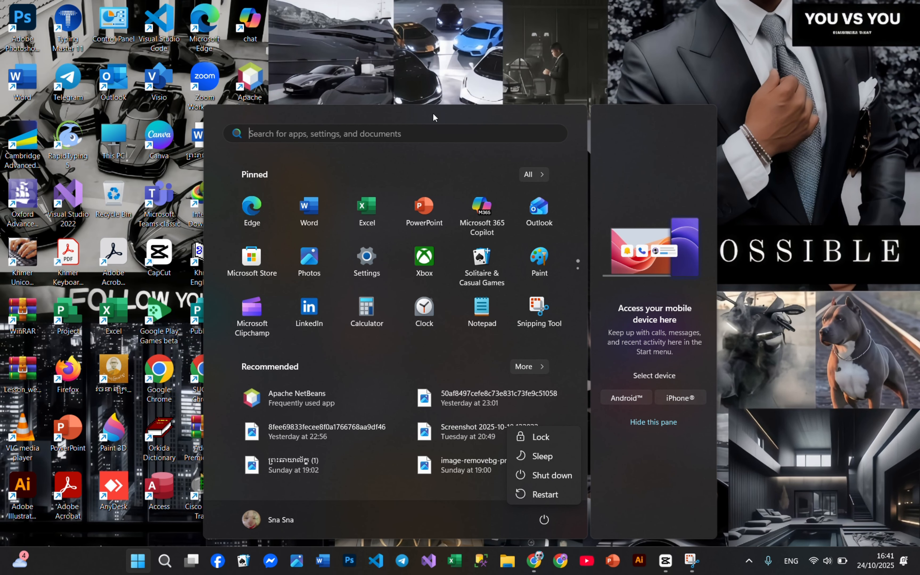
pyautogui.click(629, 75)
pyautogui.click(624, 90)
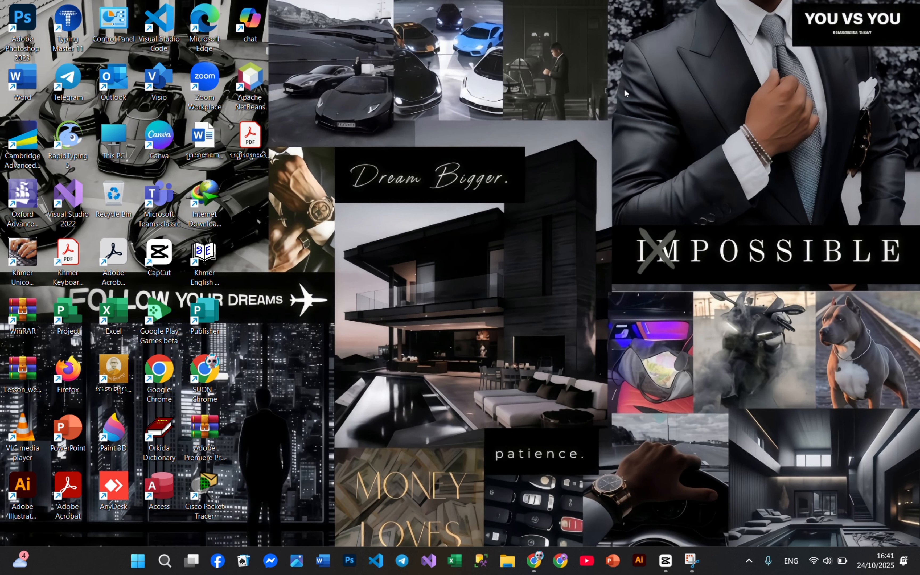